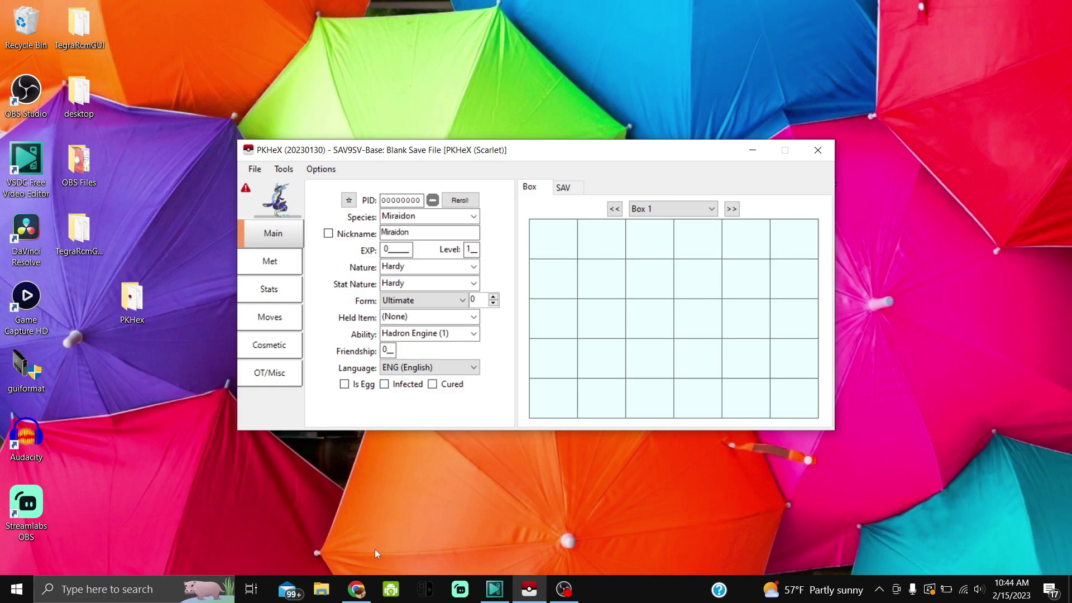
View the .NET 7.0 Desktop Runtime download page in Chrome and return to PKHeX
click(356, 589)
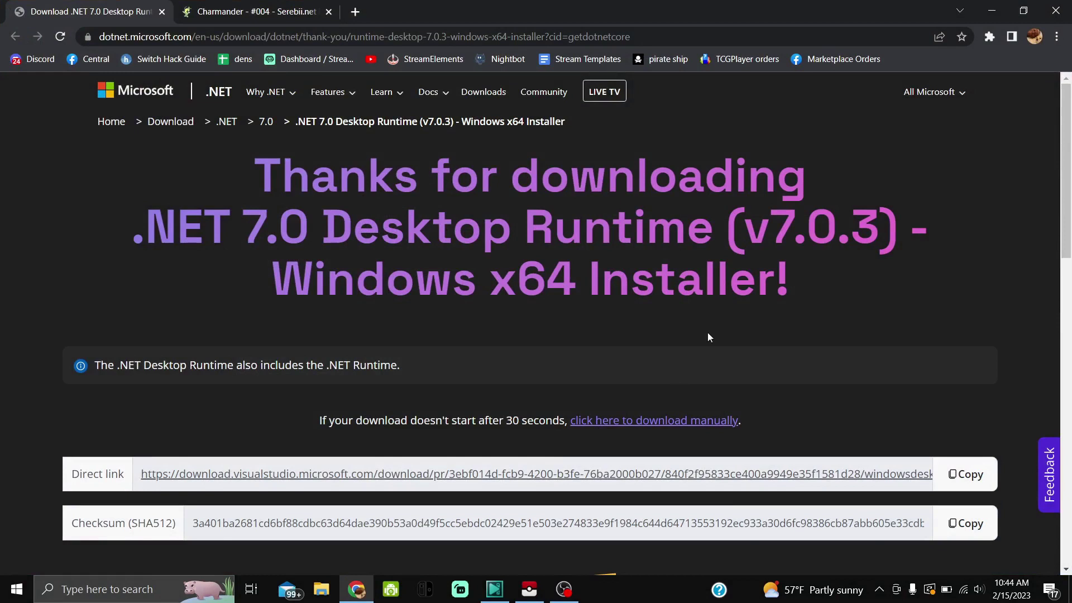
click(998, 12)
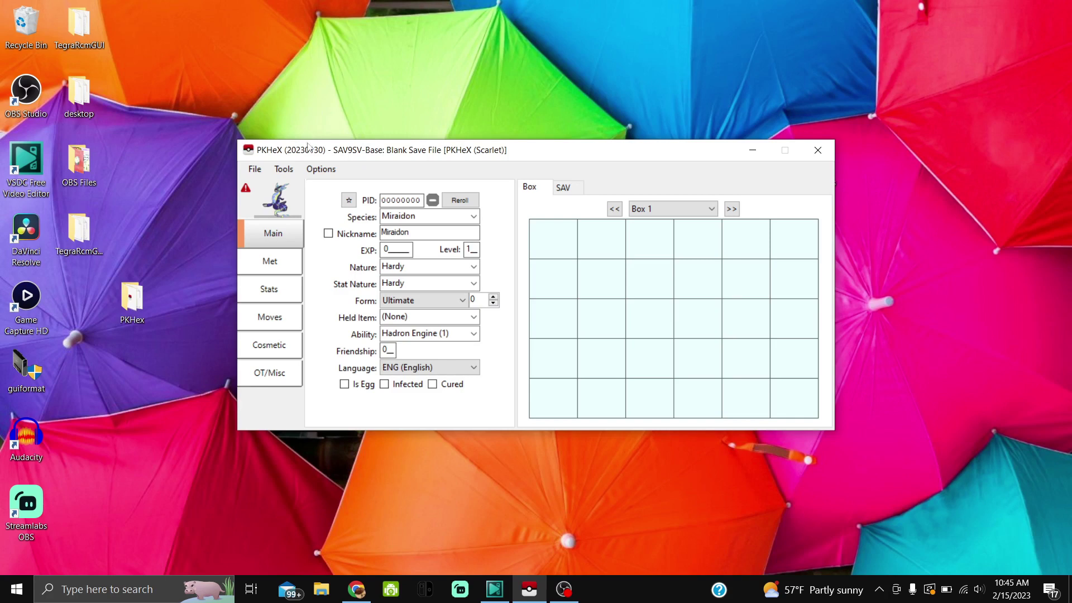
Search the Encounter Database for Charmander with the Egg filter enabled
click(281, 174)
mouse_move(310, 201)
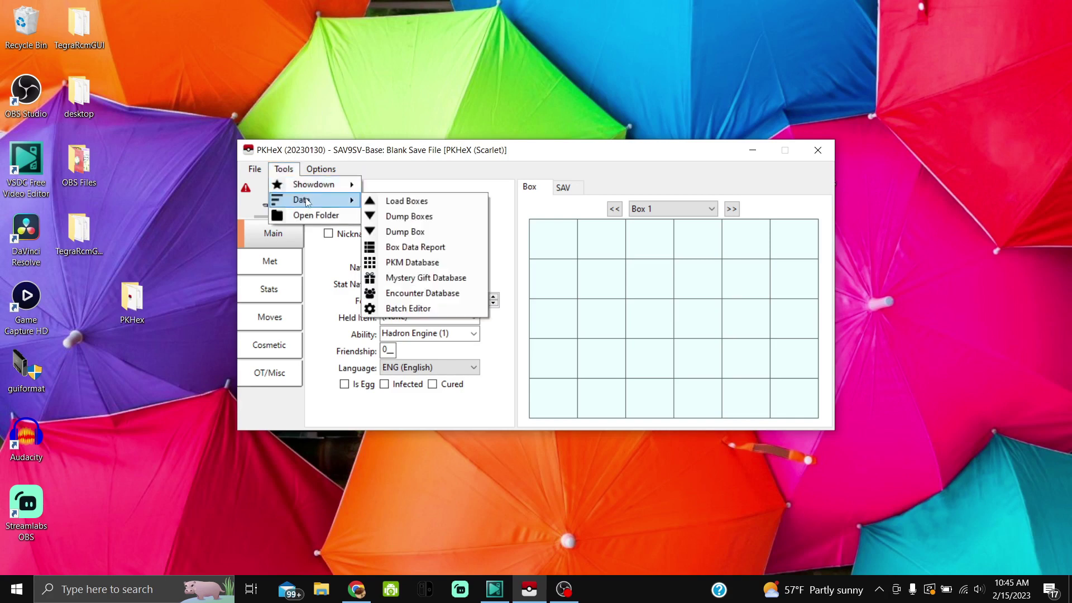
click(418, 292)
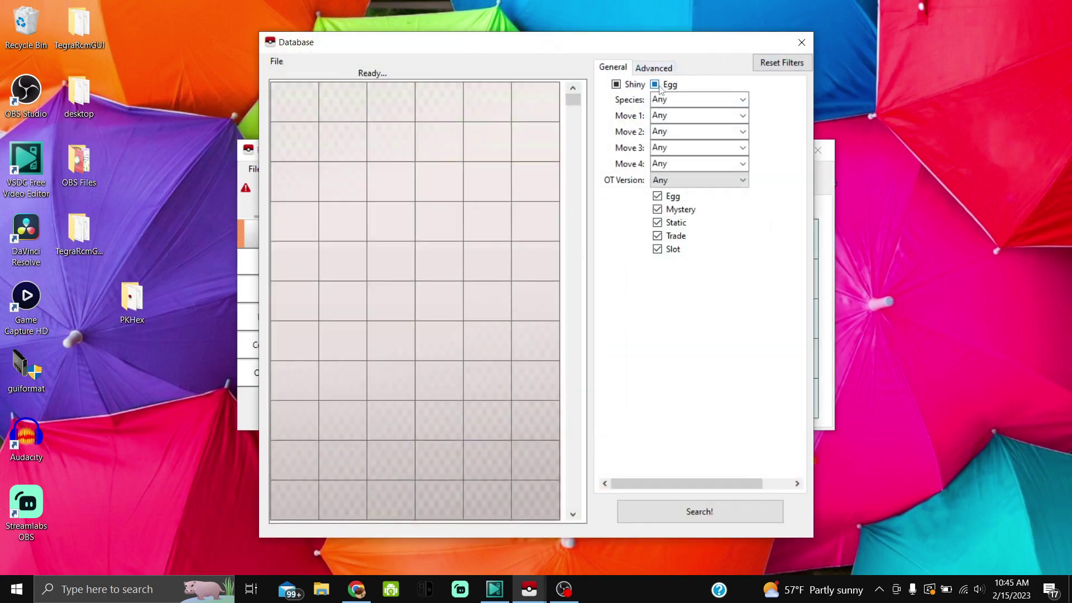
click(656, 84)
click(655, 85)
click(688, 102)
text(charcadet)
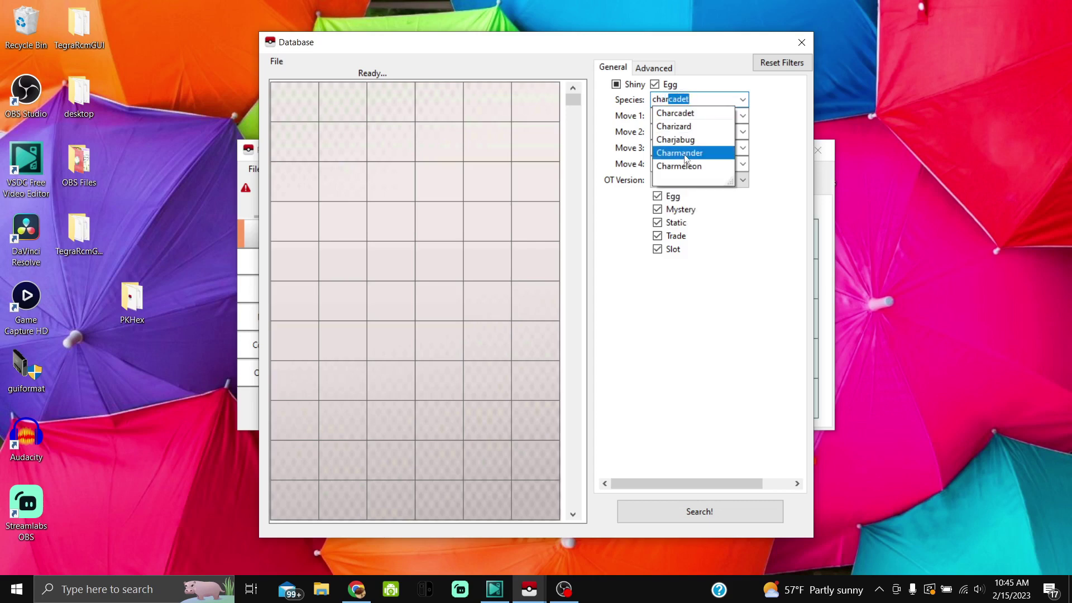
click(679, 153)
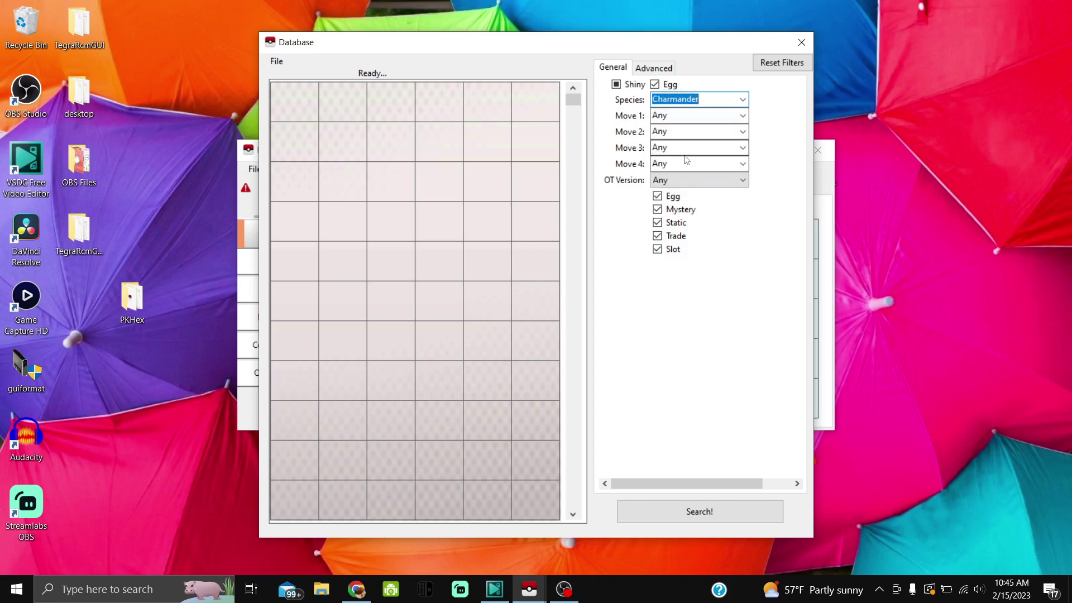
click(693, 512)
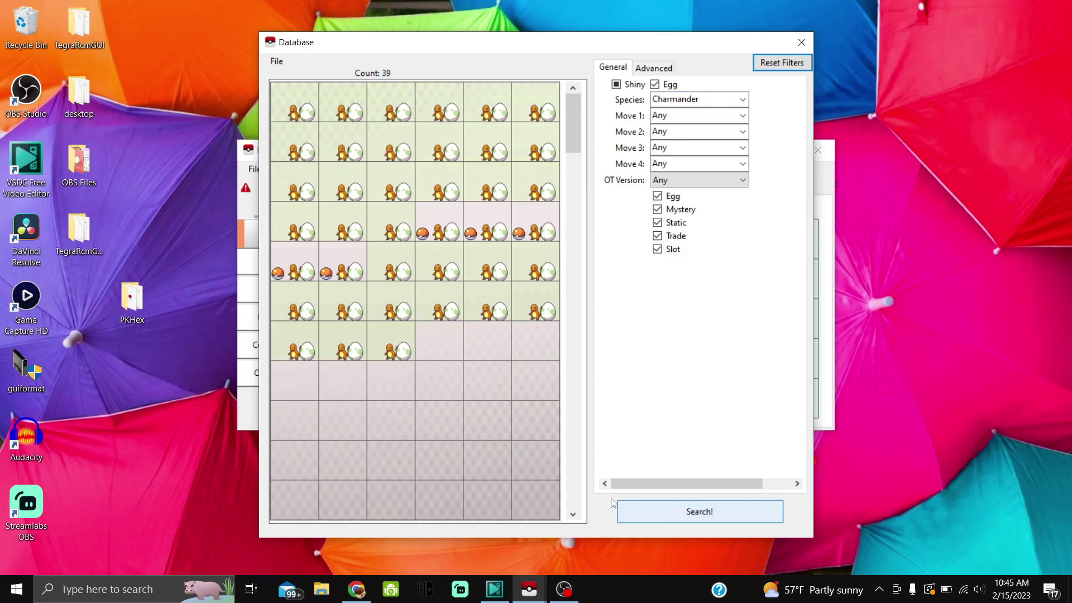
Load the first Charmander egg encounter from the results into the editor and close the database
mouse_move(413, 107)
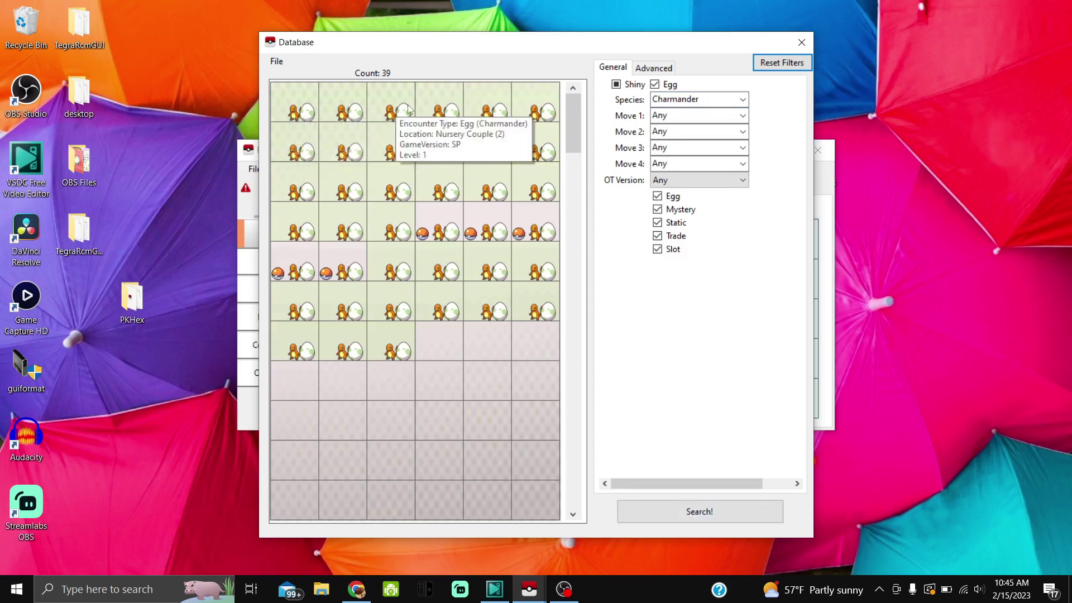
mouse_move(295, 117)
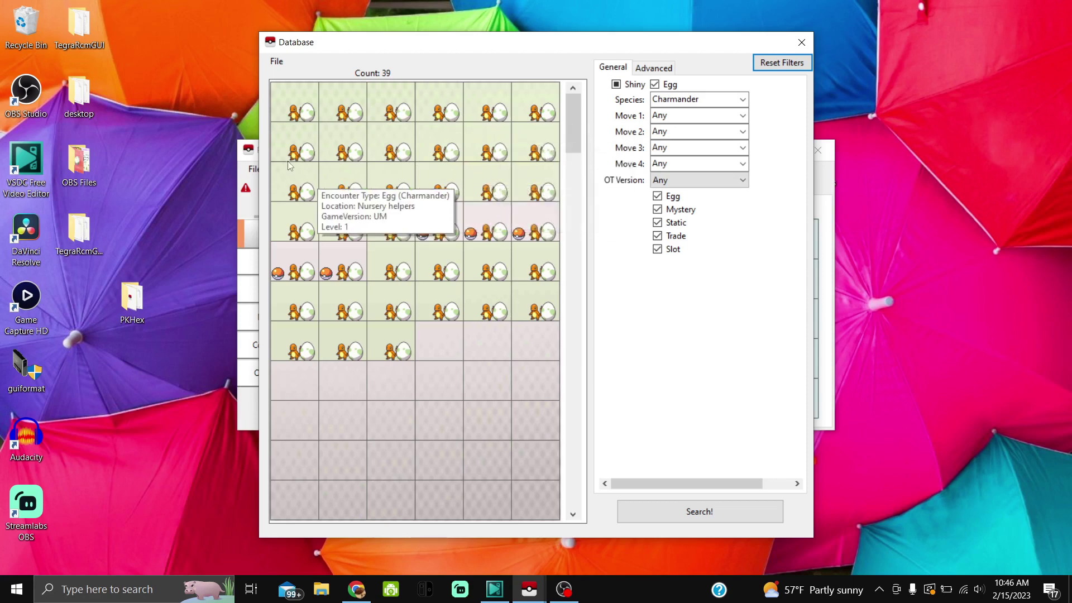
right_click(283, 99)
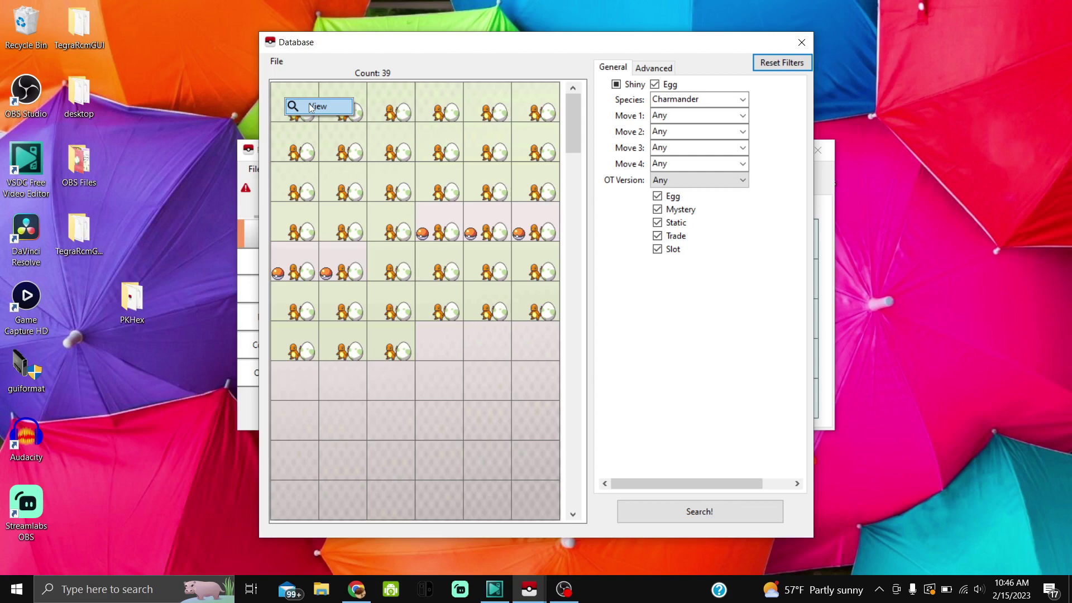
click(312, 108)
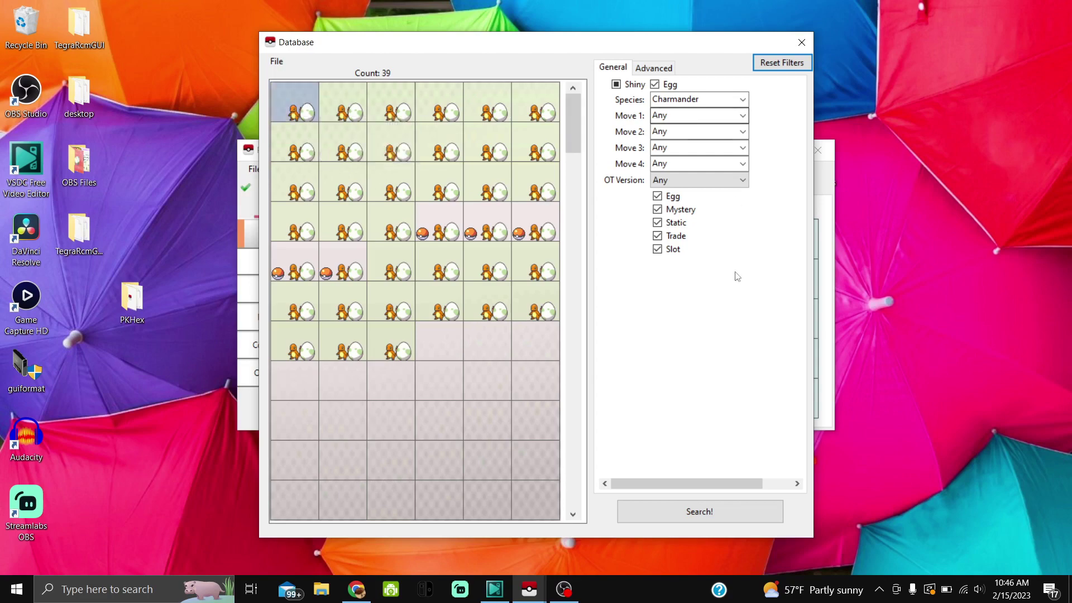
click(801, 43)
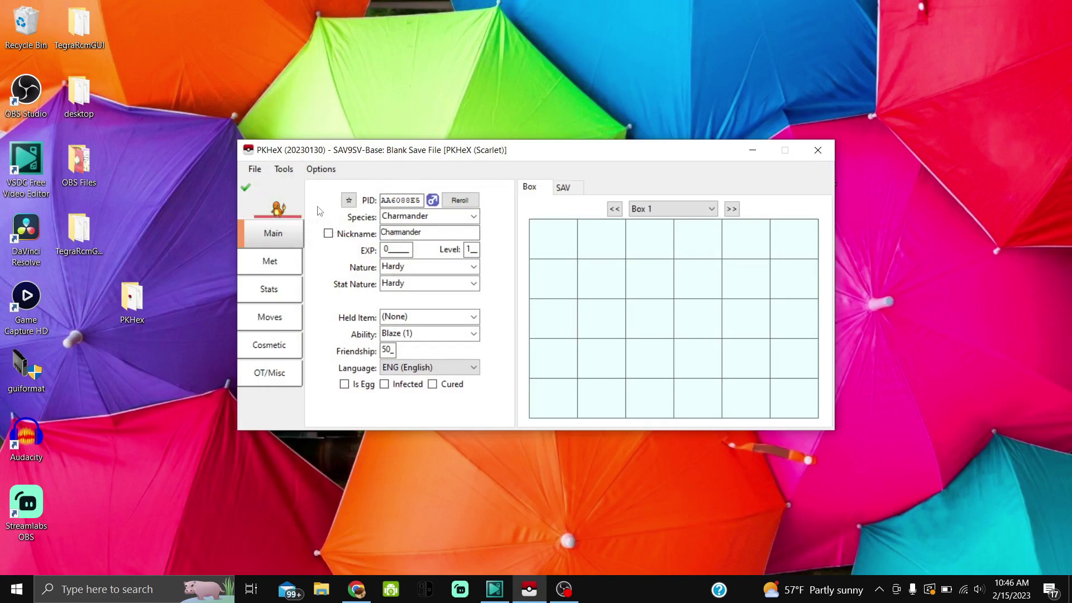
Mark the Charmander as an egg and check its legality
click(344, 384)
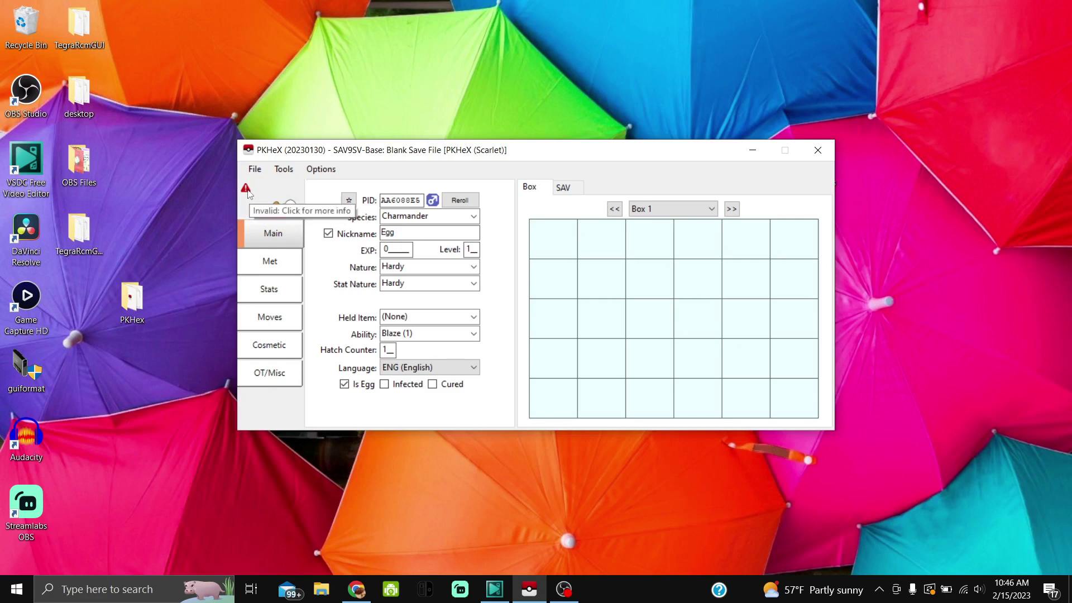
click(246, 190)
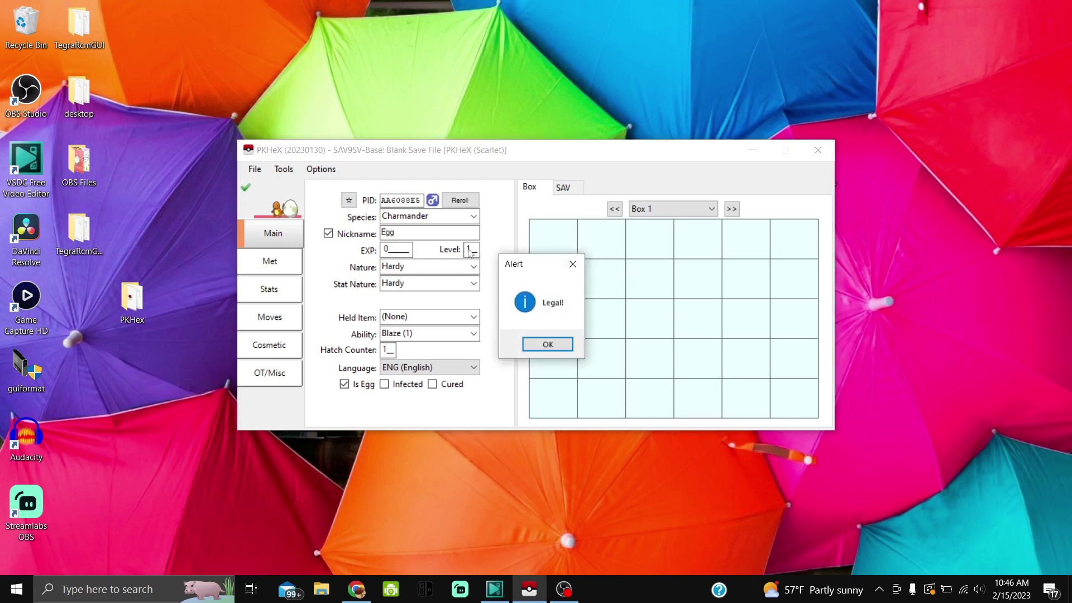
click(532, 343)
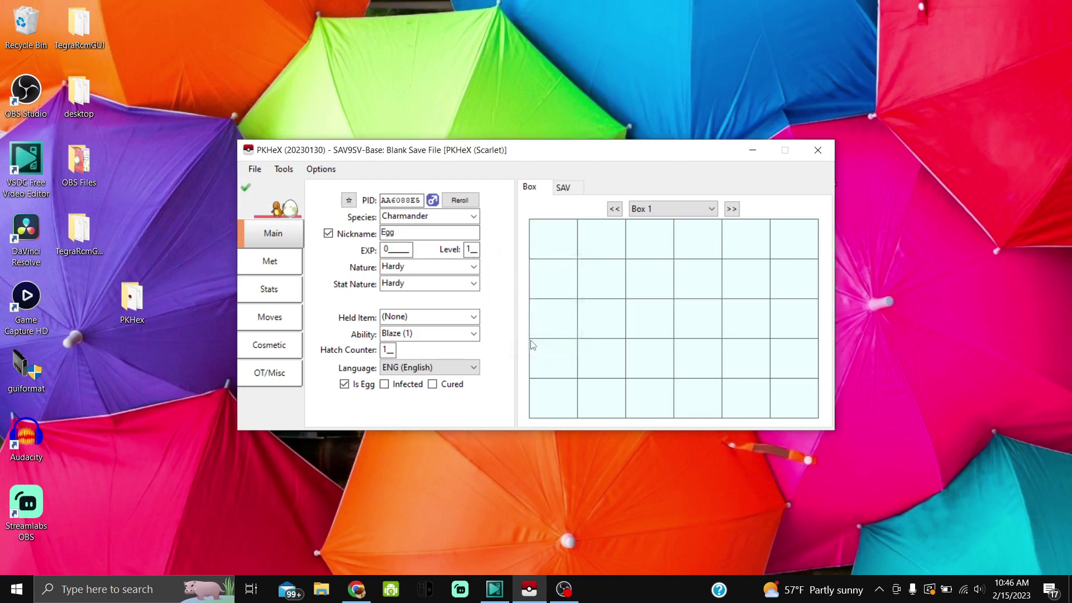
Make the Charmander egg shiny, rerolling its PID once to replace the square shiny with a star shiny
click(351, 204)
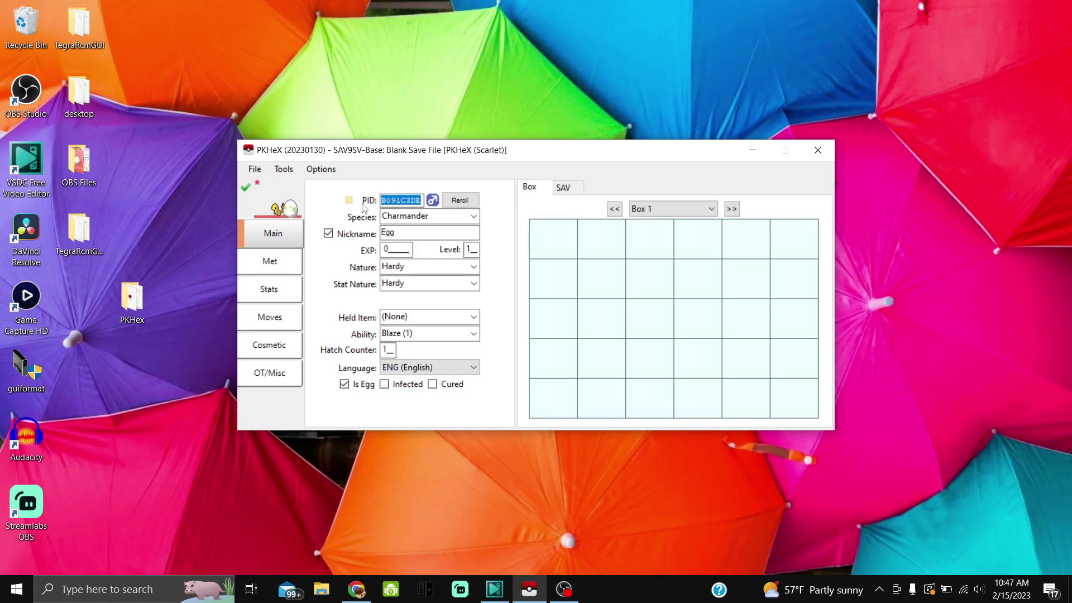
click(458, 204)
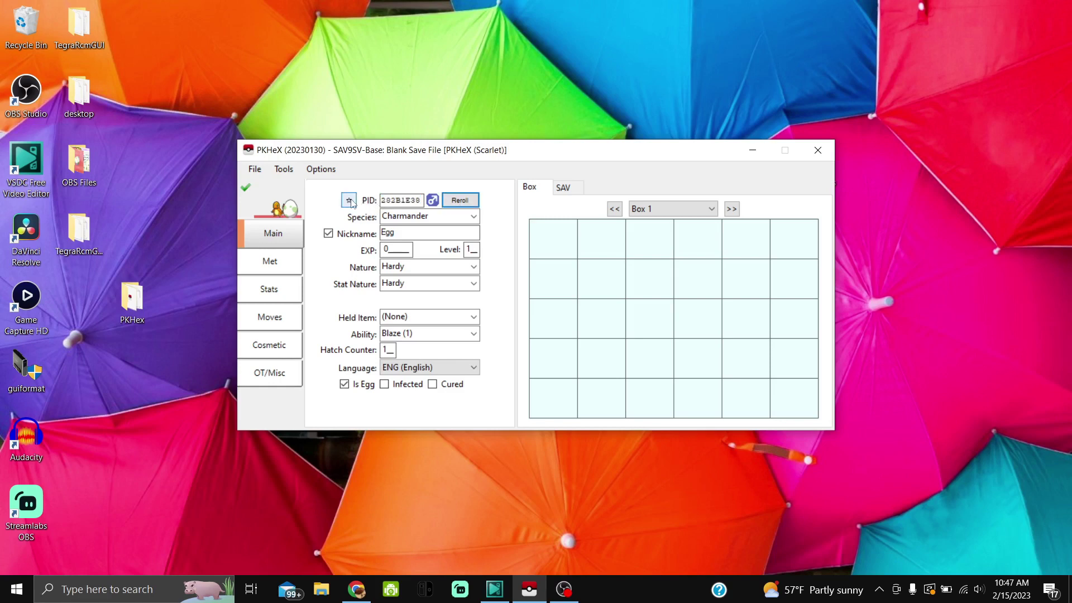
click(350, 201)
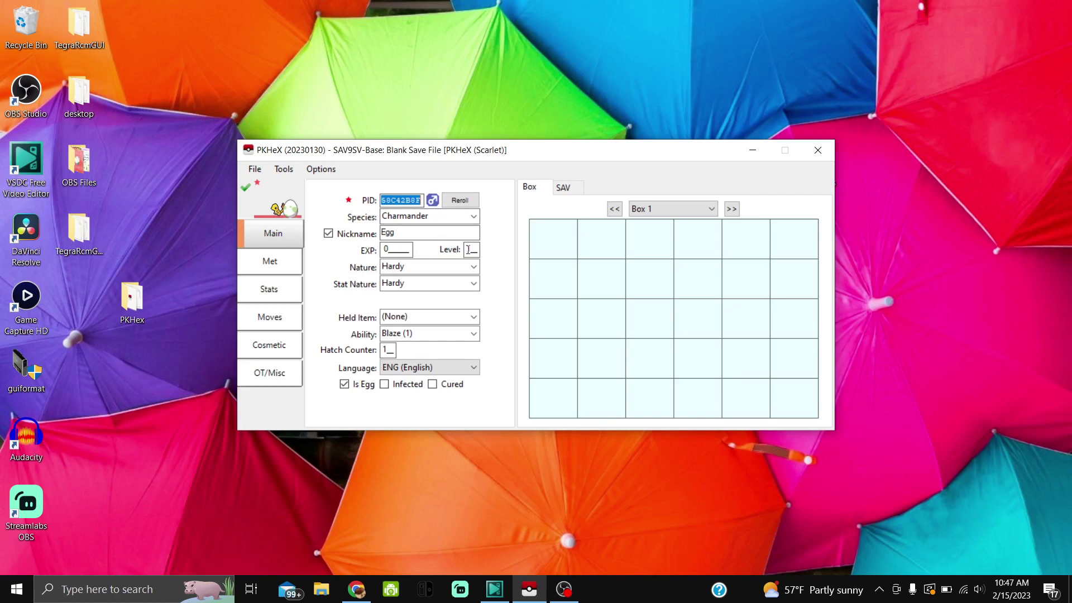
Set the egg's nature to Timid and its ability to Solar Power (H)
click(437, 264)
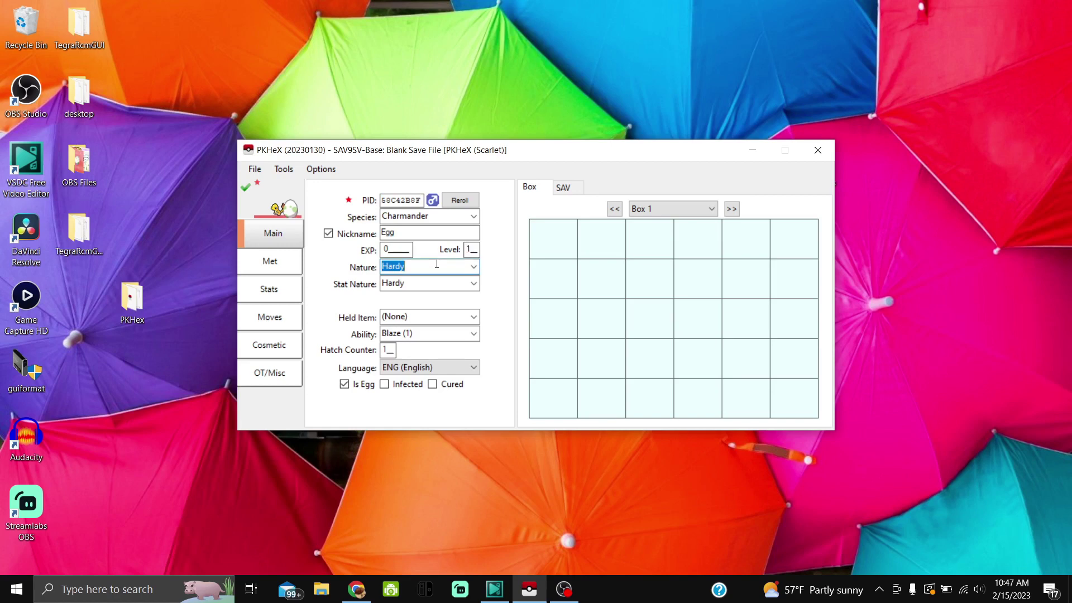
text(timid)
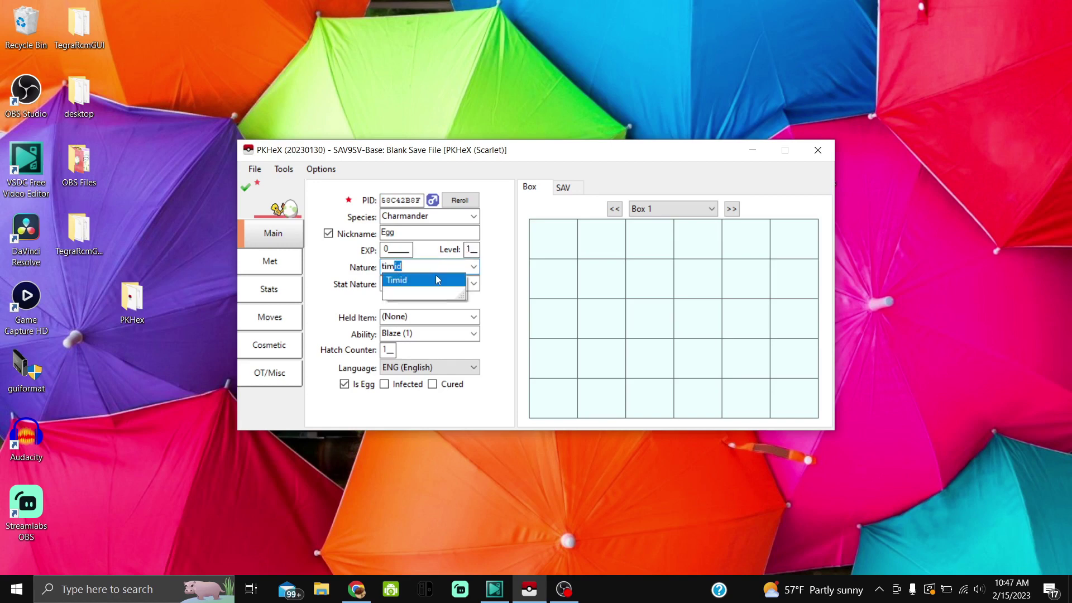
click(436, 275)
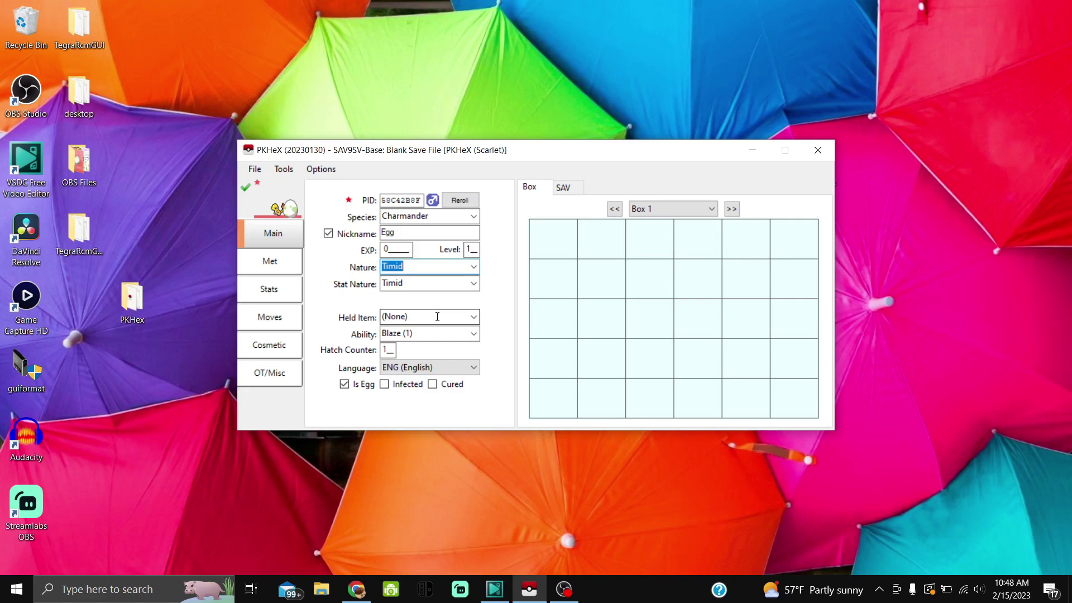
click(474, 335)
click(465, 366)
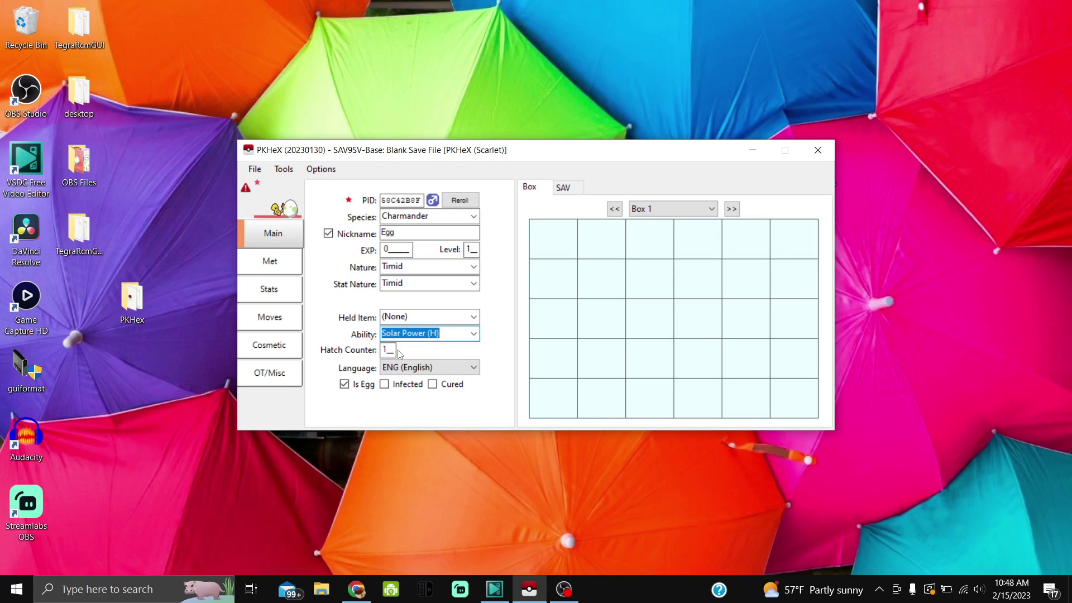
Set the egg's ball to Beast Ball and its met date to 2/15/2023
click(268, 262)
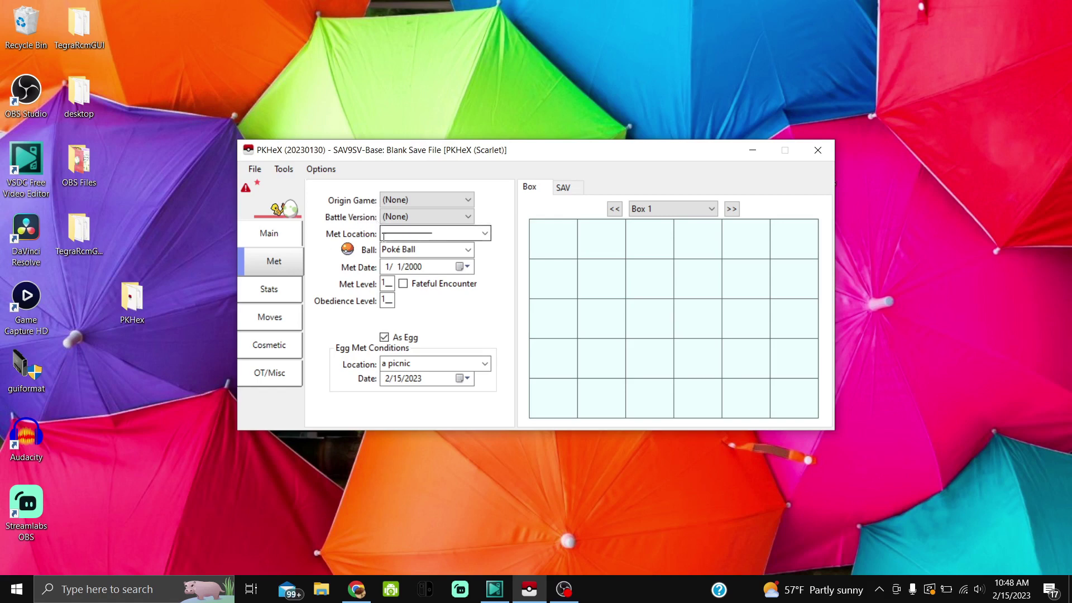
click(352, 253)
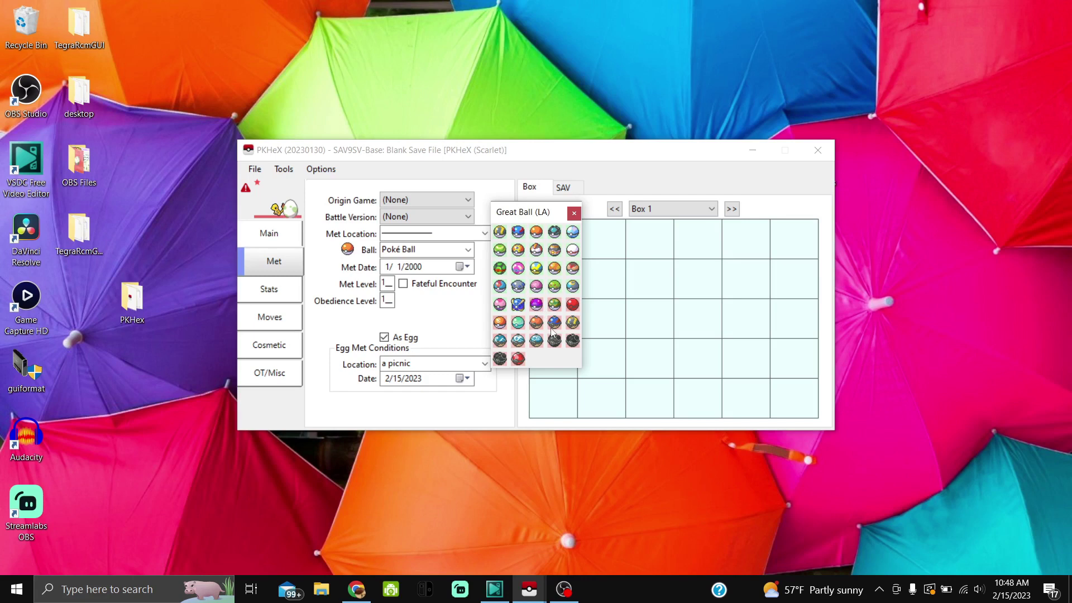
click(518, 304)
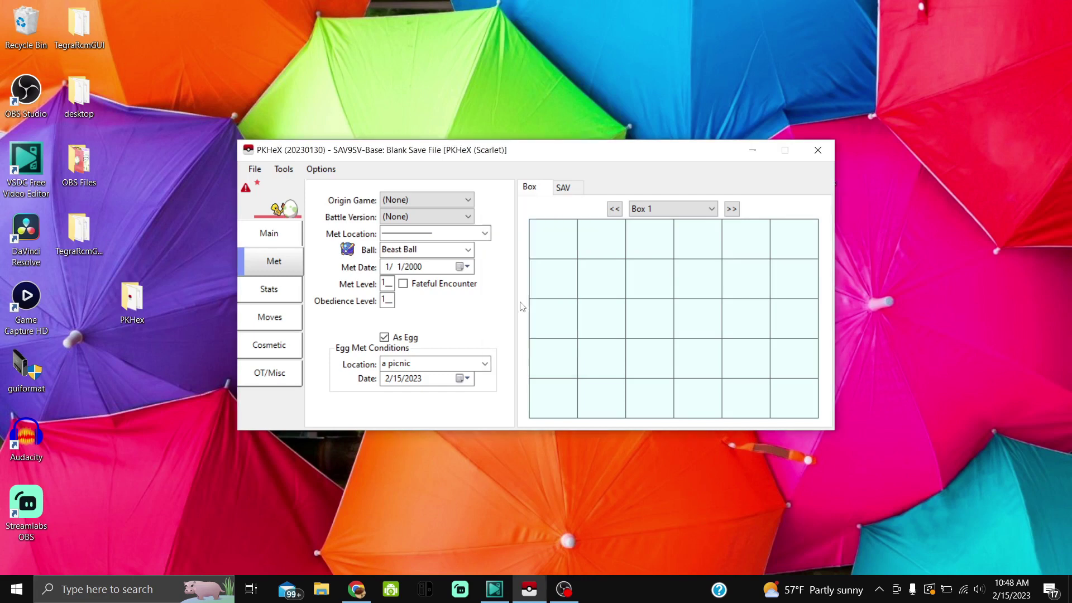
click(460, 270)
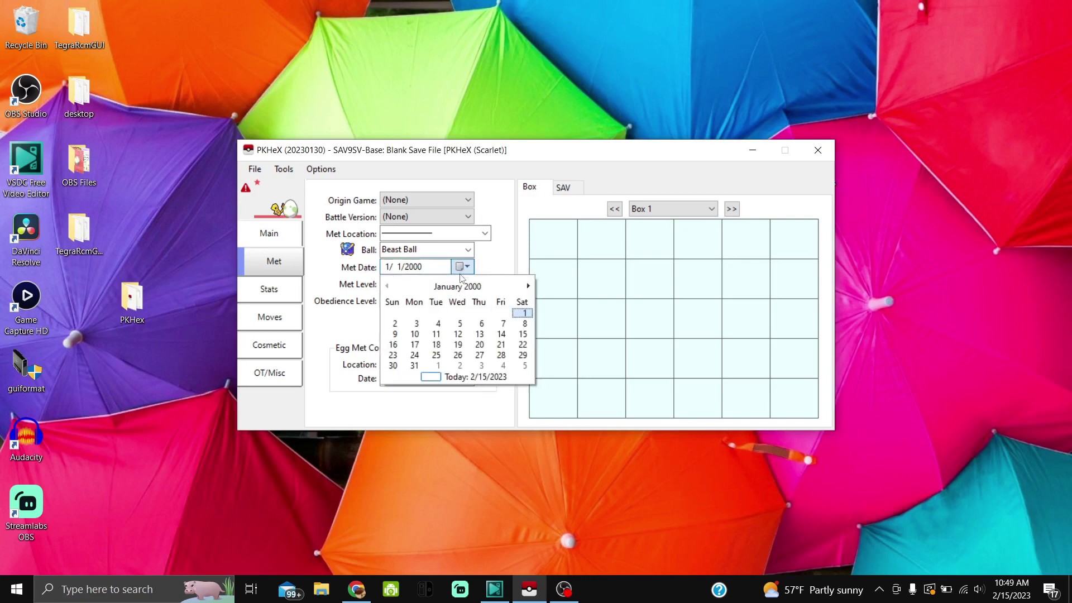
click(477, 378)
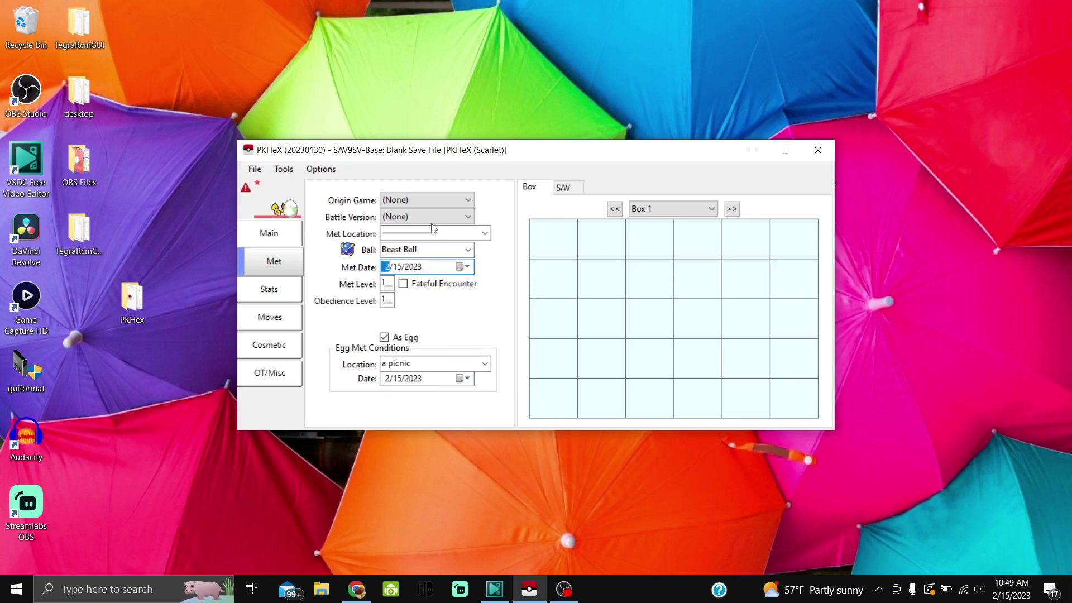
Set the egg's IVs to 0 in Attack and 31 in Defense, Special Attack and Special Defense, and recheck its legality
click(270, 290)
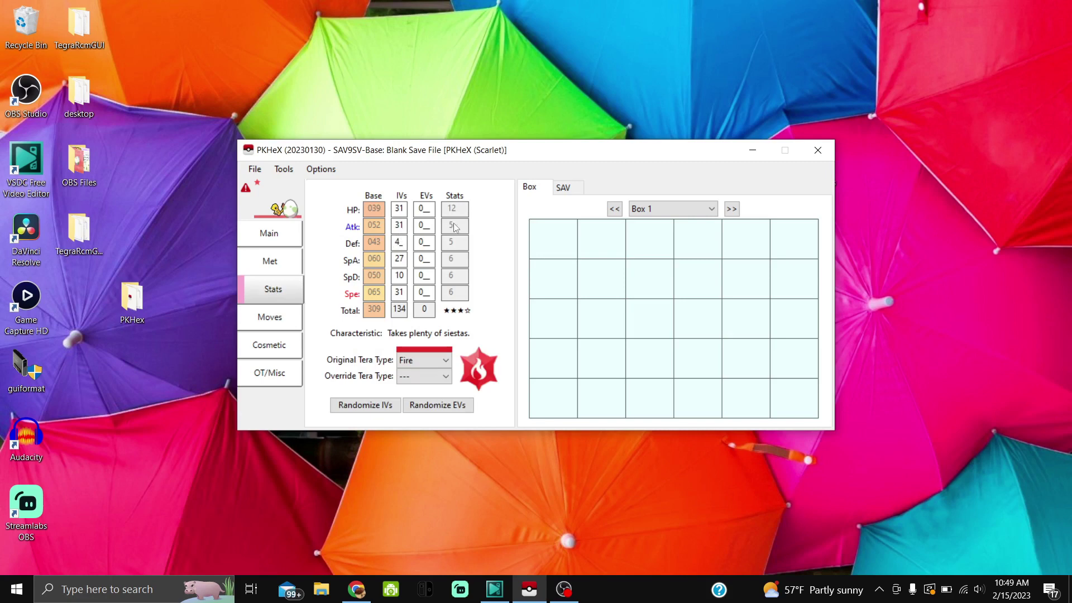
double_click(399, 225)
text(0)
double_click(394, 244)
text(31)
key(Tab)
text(31)
double_click(395, 276)
text(31)
click(275, 211)
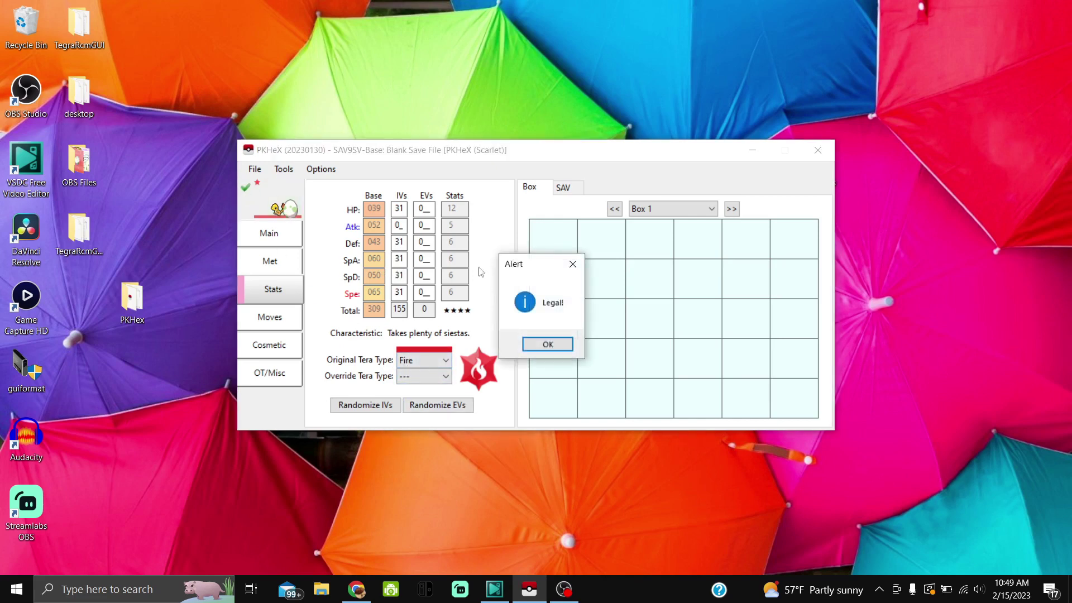
click(537, 343)
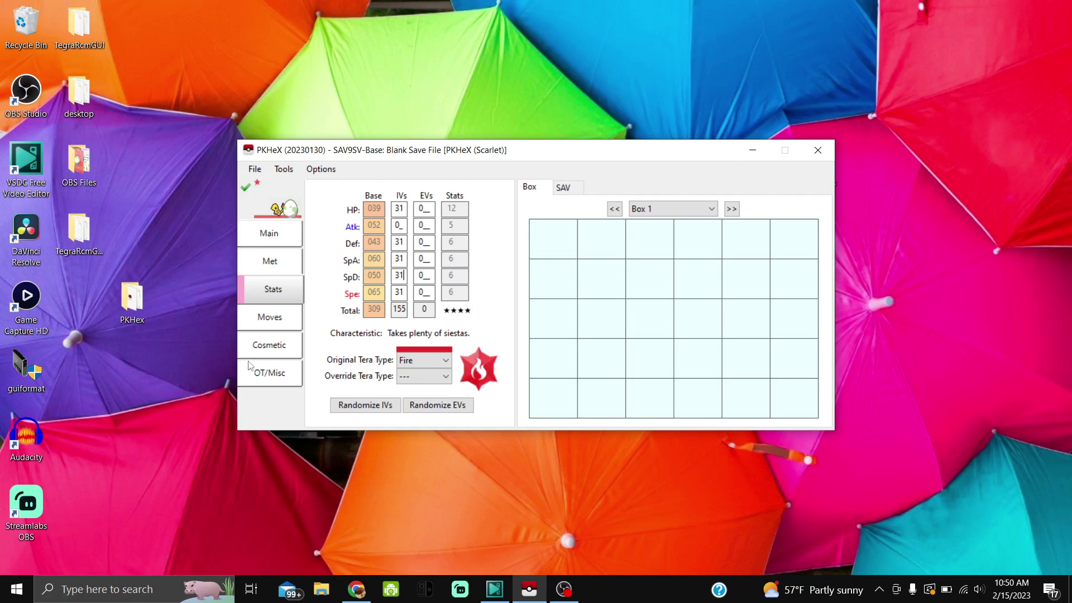
Open the egg's moves, then in Chrome examine Charmander's egg moves on Serebii and their breeding details, starting from Iron Tail
click(267, 328)
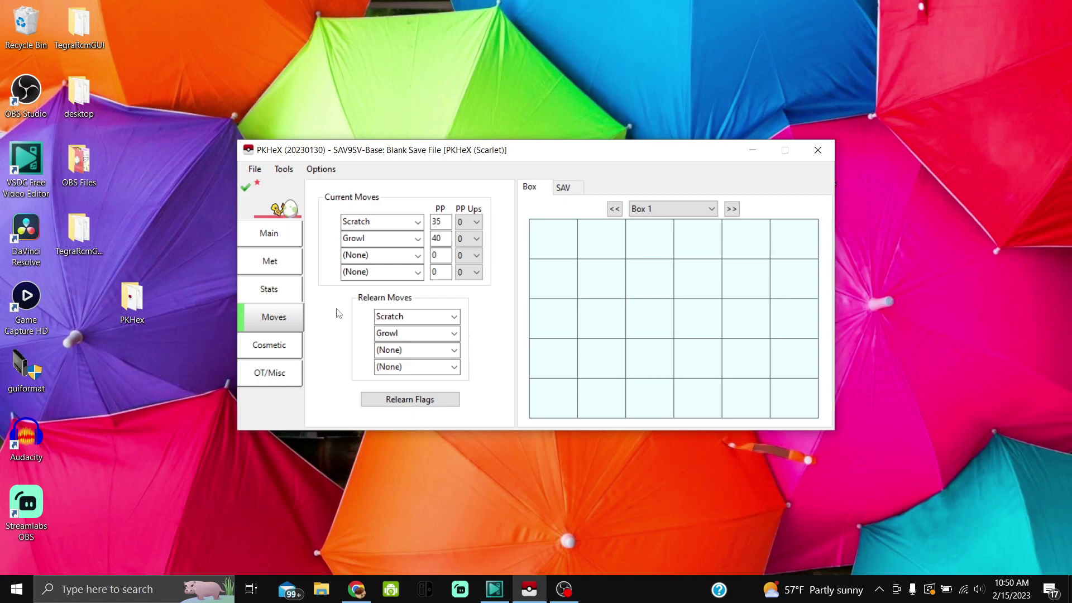
click(354, 591)
click(267, 6)
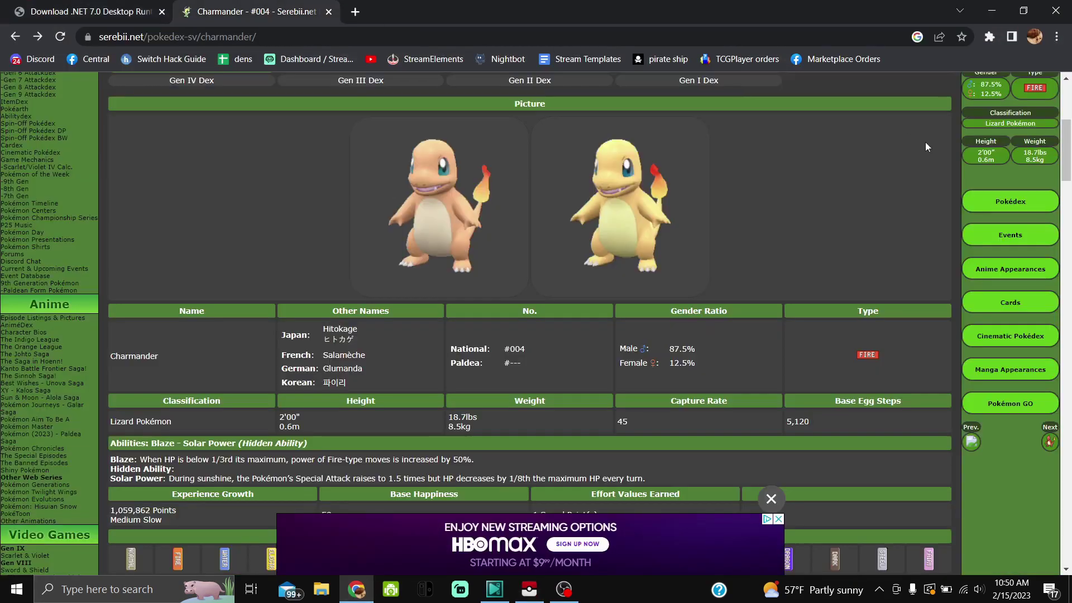
drag(1066, 149, 1068, 466)
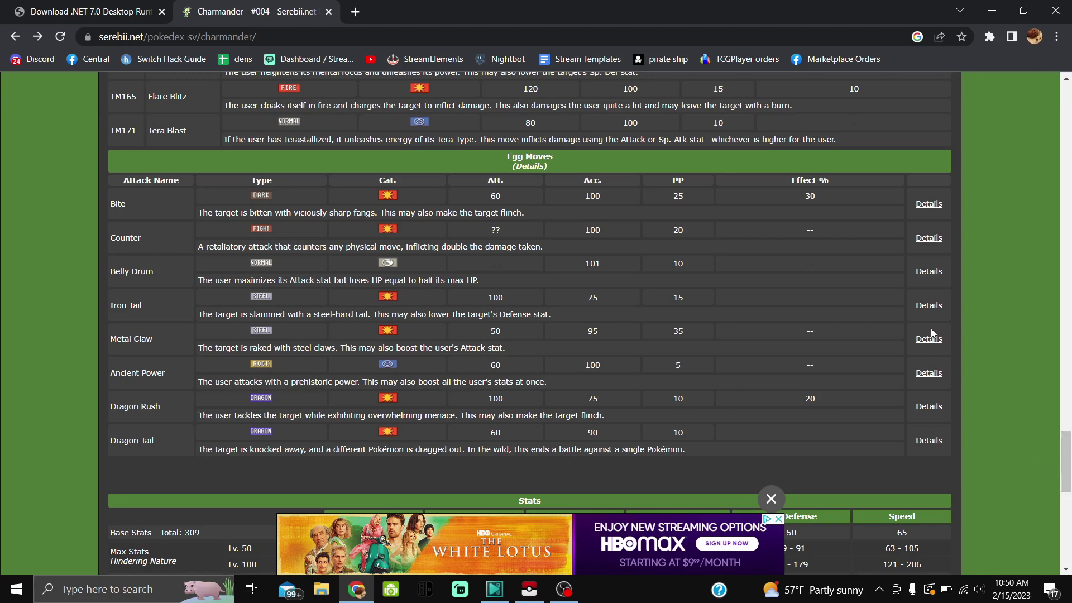
click(925, 308)
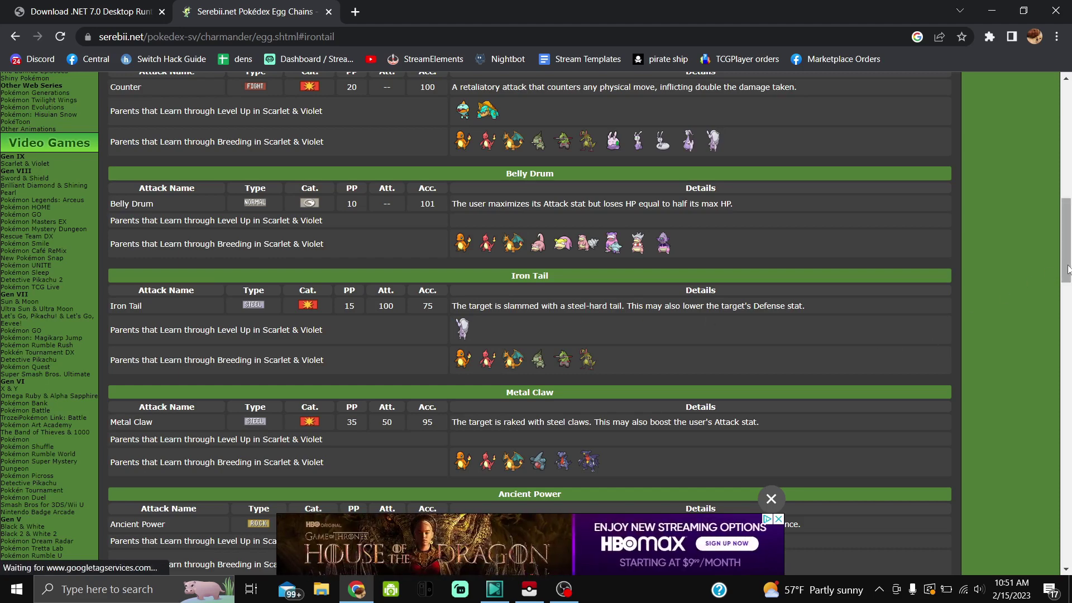
drag(1067, 272, 1069, 333)
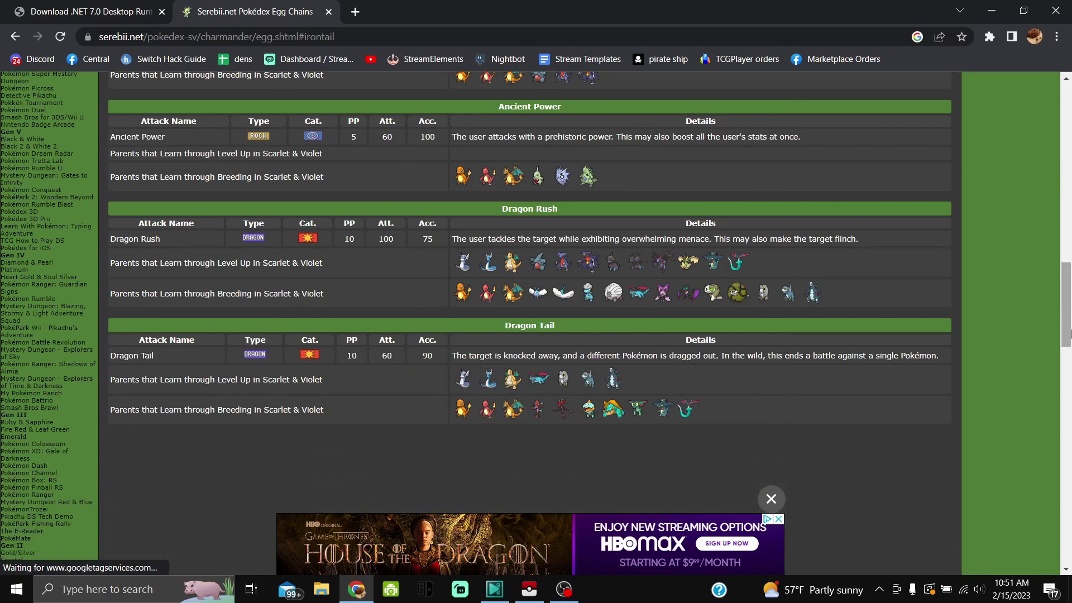
Return to PKHeX and set the egg's third and fourth current moves to Dragon Rush and Dragon Tail
click(992, 10)
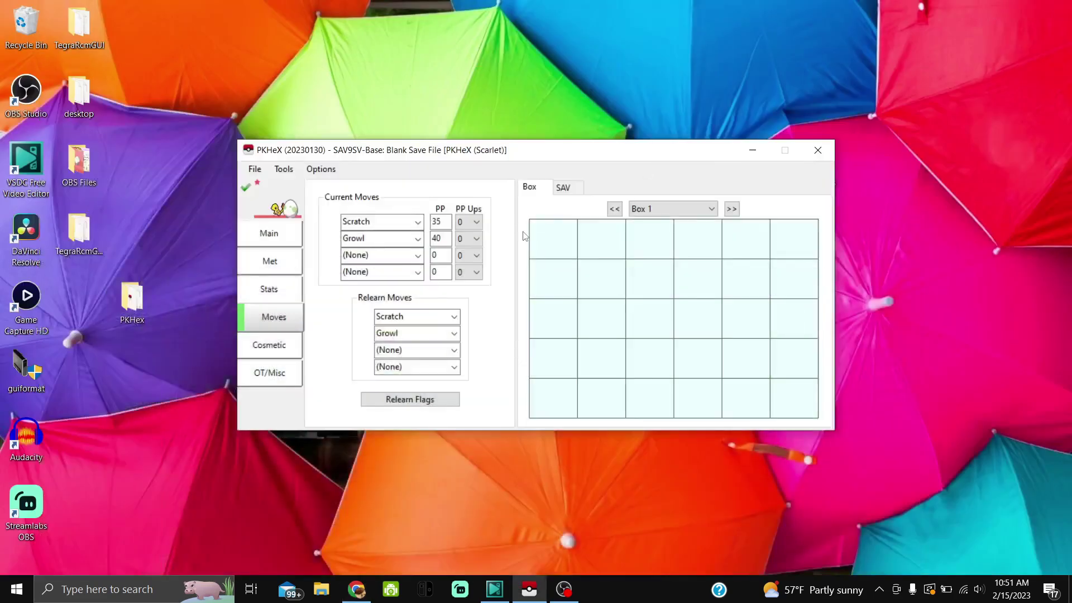
click(368, 255)
text(dr)
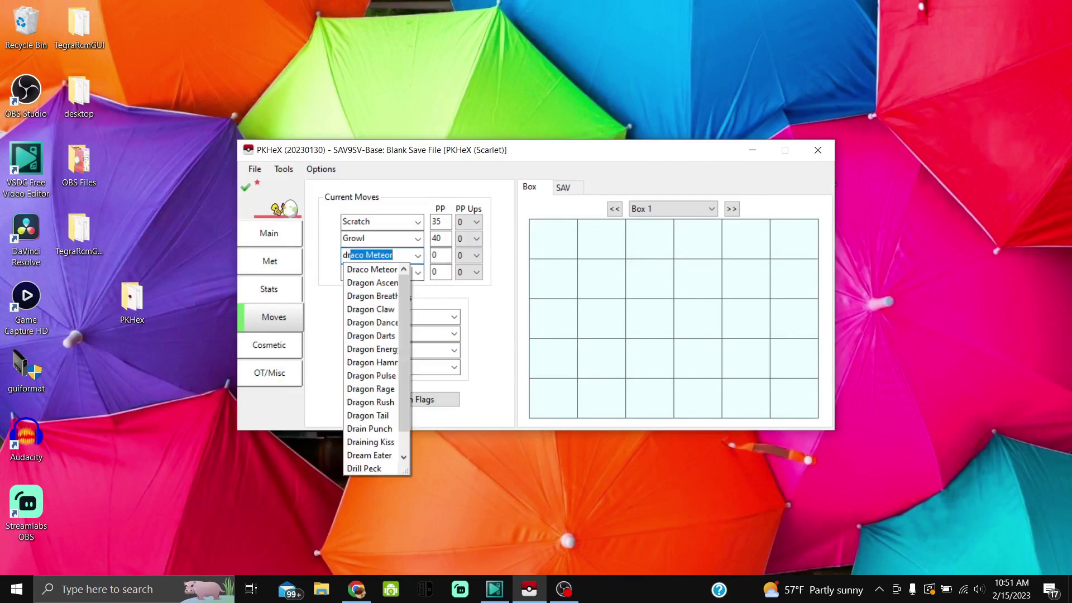
text(a)
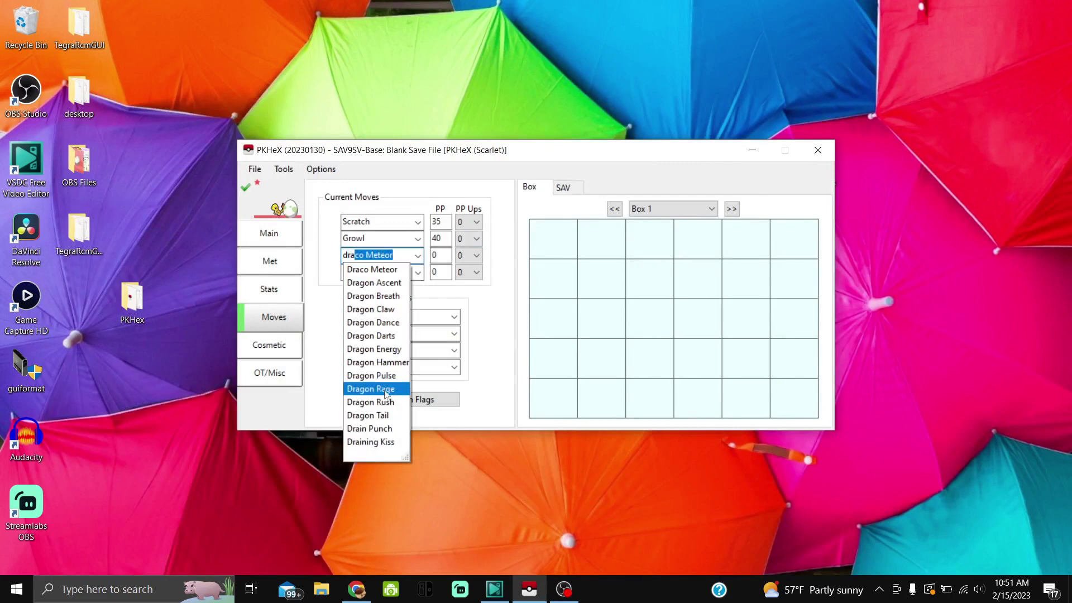
click(385, 410)
click(380, 273)
text(dragon Ascent)
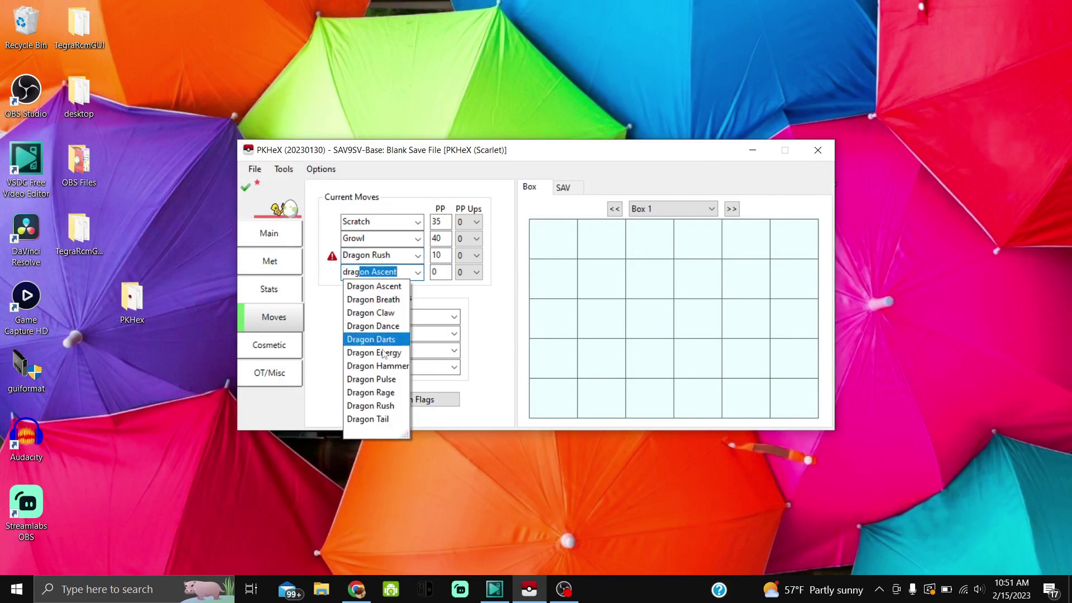
click(389, 420)
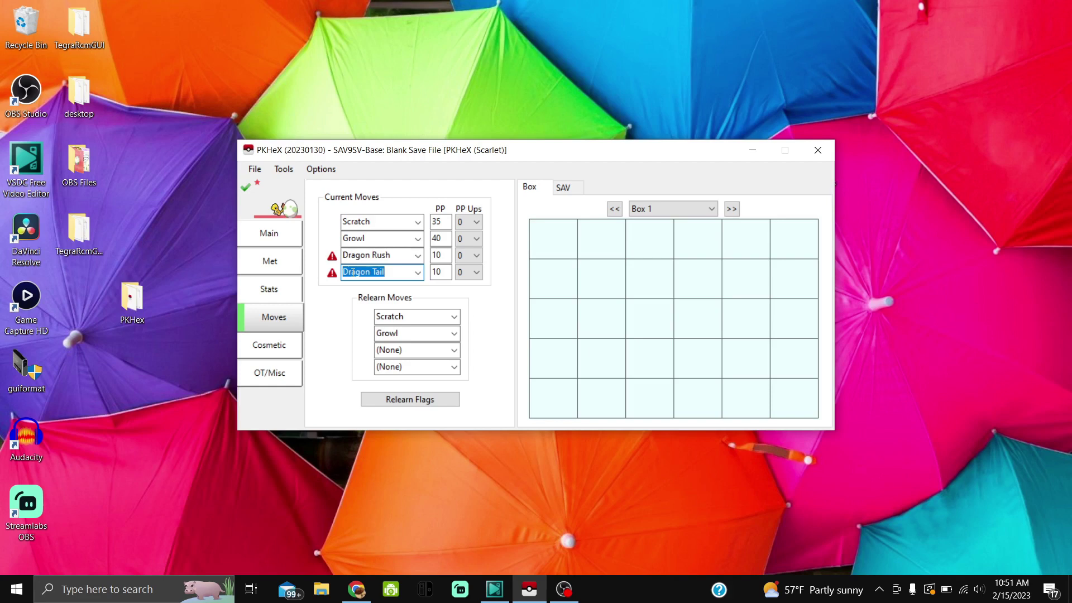
Apply the suggested relearn moves Scratch, Growl, Dragon Rush and Dragon Tail, and recheck the egg's legality
click(364, 346)
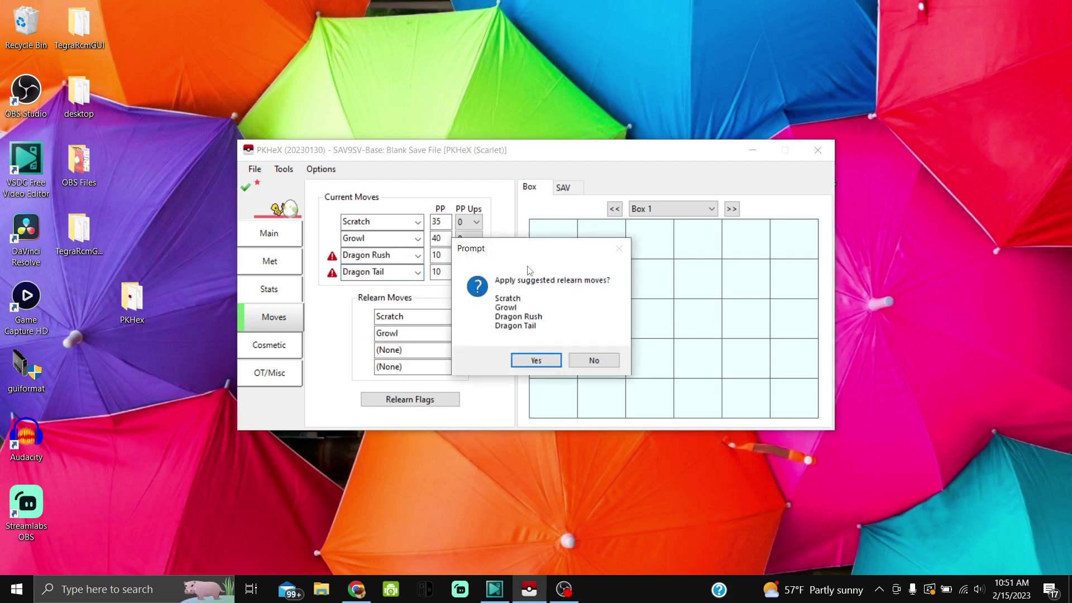
click(537, 360)
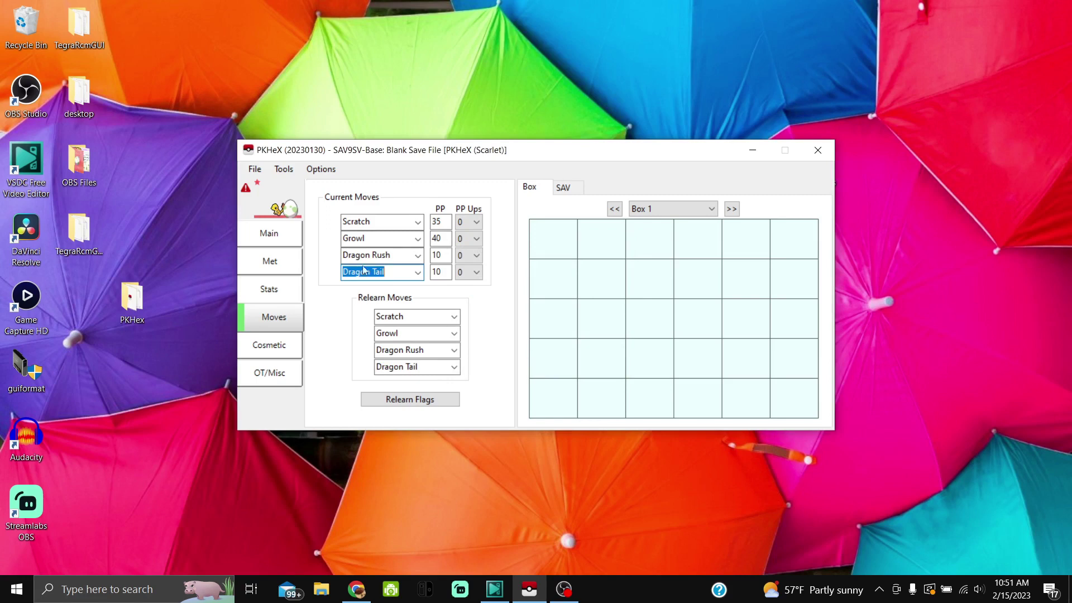
click(246, 187)
click(542, 342)
Turn on all six of the egg's cosmetic markings, with the triangle in pink and the other shapes in blue
click(287, 349)
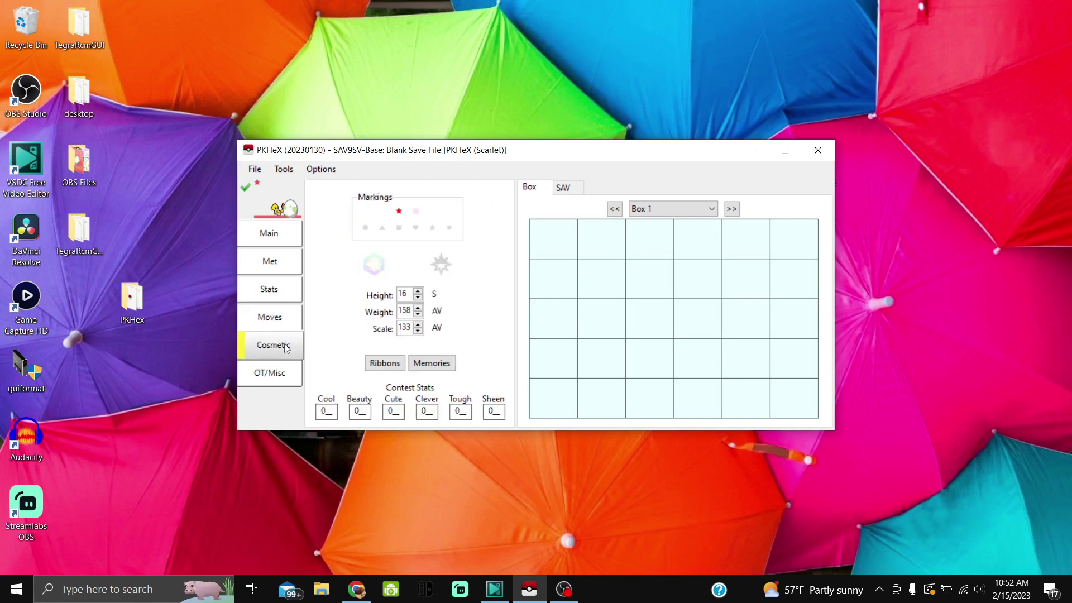
click(366, 229)
click(399, 229)
click(415, 229)
click(432, 229)
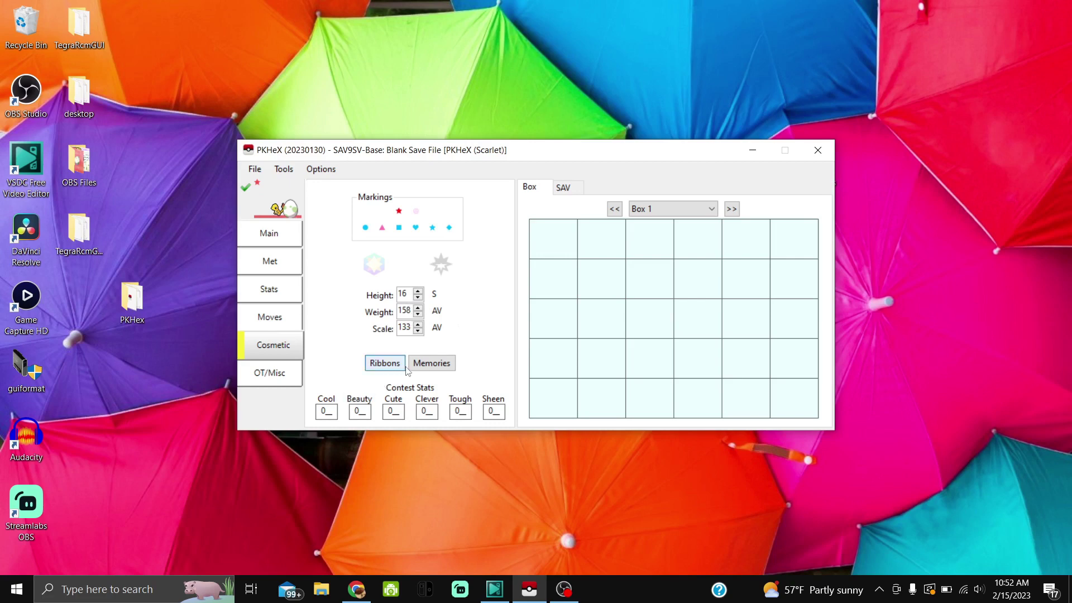
View the egg's trainer information, then export the egg to the desktop as a .pk9 file and place it in Box 1's first slot
click(257, 383)
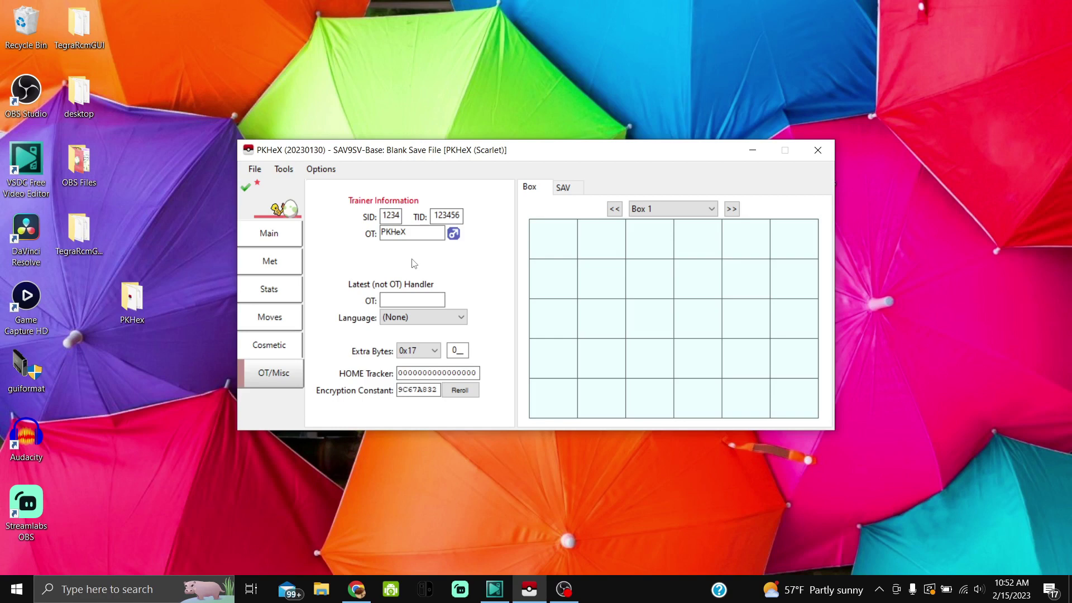
drag(277, 209, 883, 69)
mouse_move(553, 244)
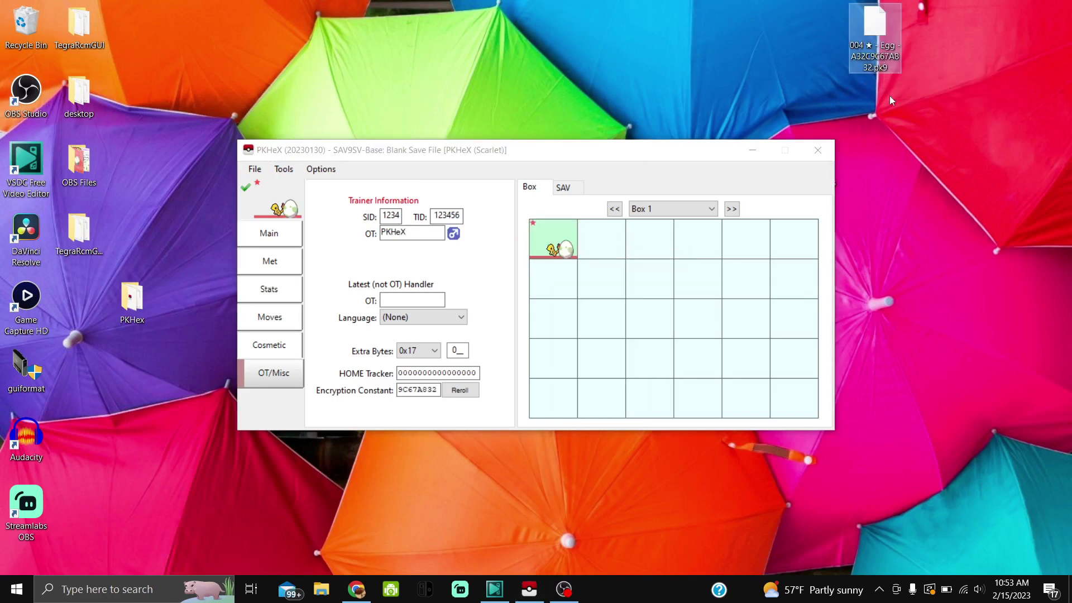